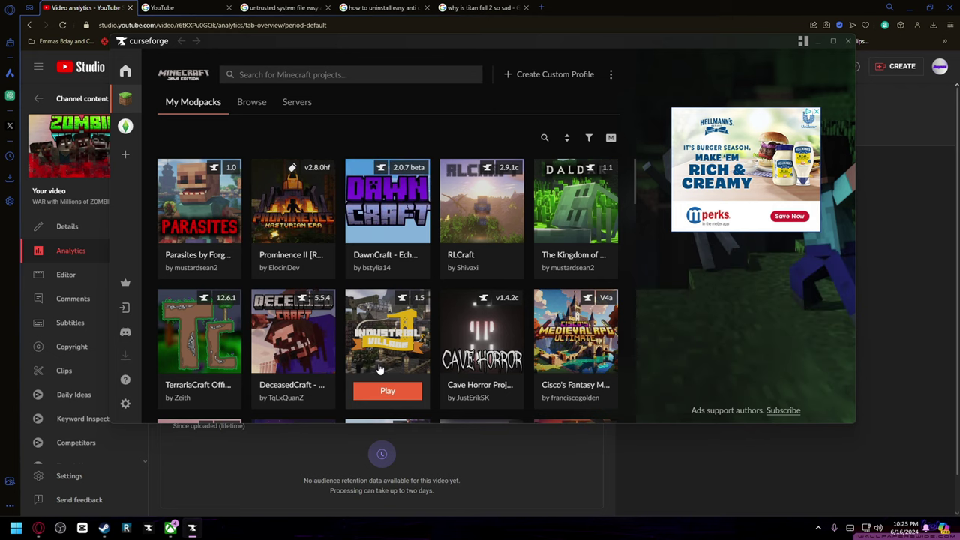
# Maximize the CurseForge window and browse the catalogue of Minecraft modpacks
pyautogui.press('super+Up')
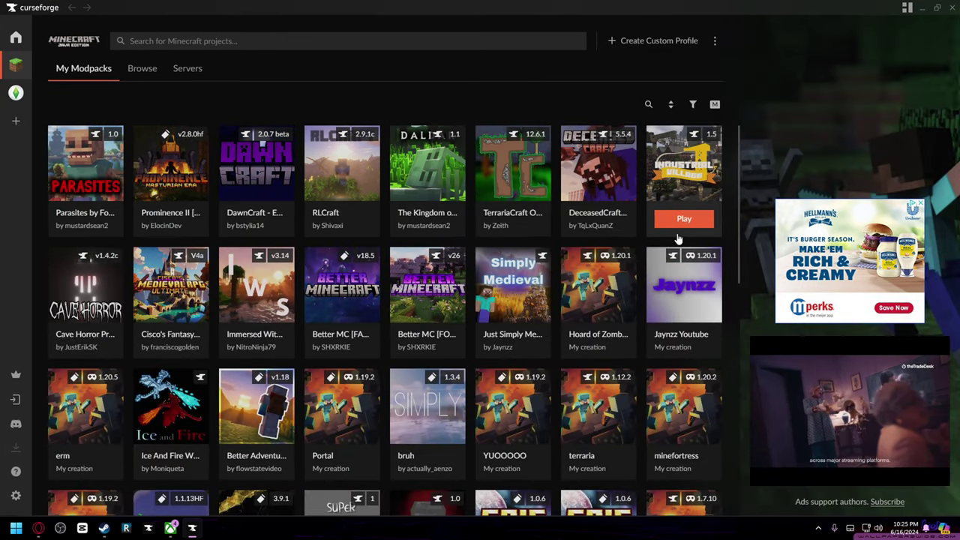
pyautogui.click(142, 68)
pyautogui.scroll(-3, 435, 246)
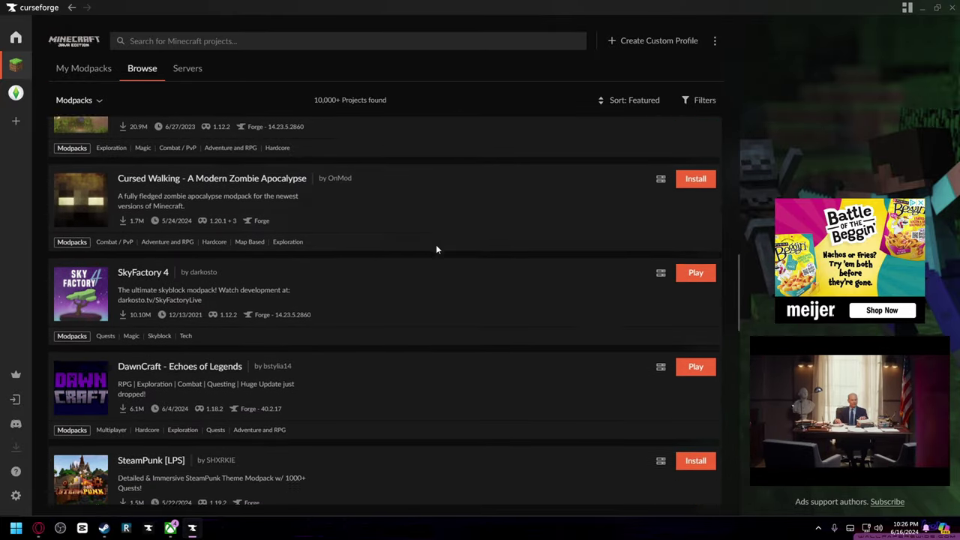
pyautogui.scroll(-3, 431, 249)
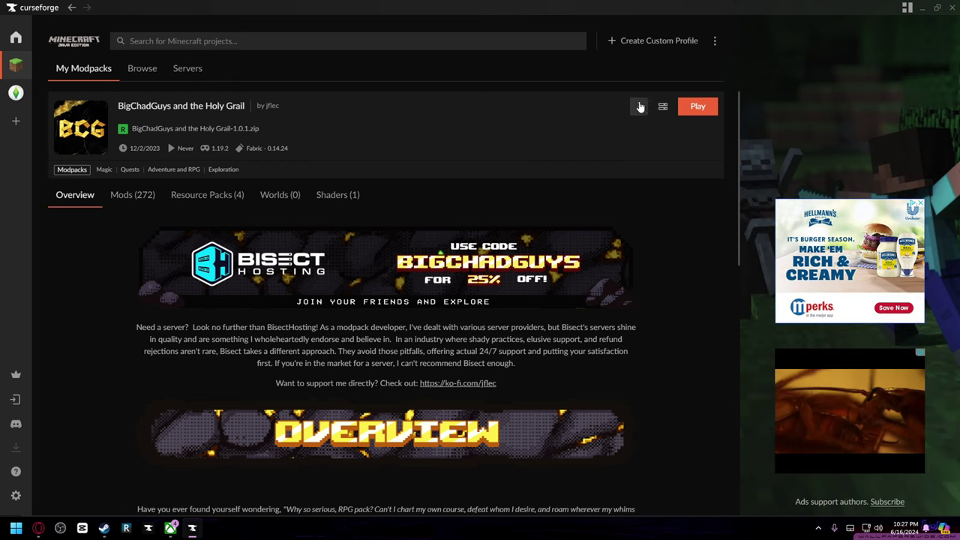
# Unlock the BigChadGuys and the Holy Grail modpack for content changes in its profile options
pyautogui.click(639, 108)
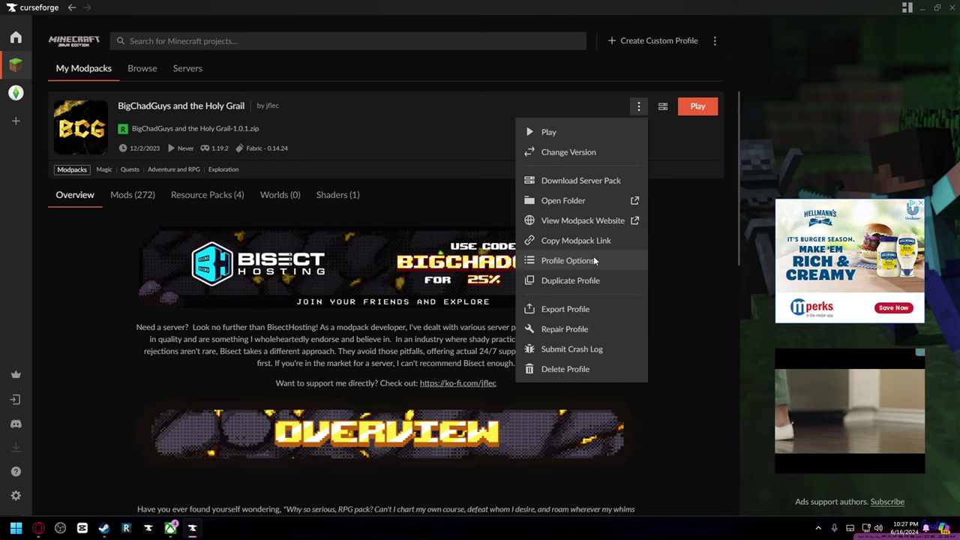
pyautogui.click(594, 260)
pyautogui.click(550, 252)
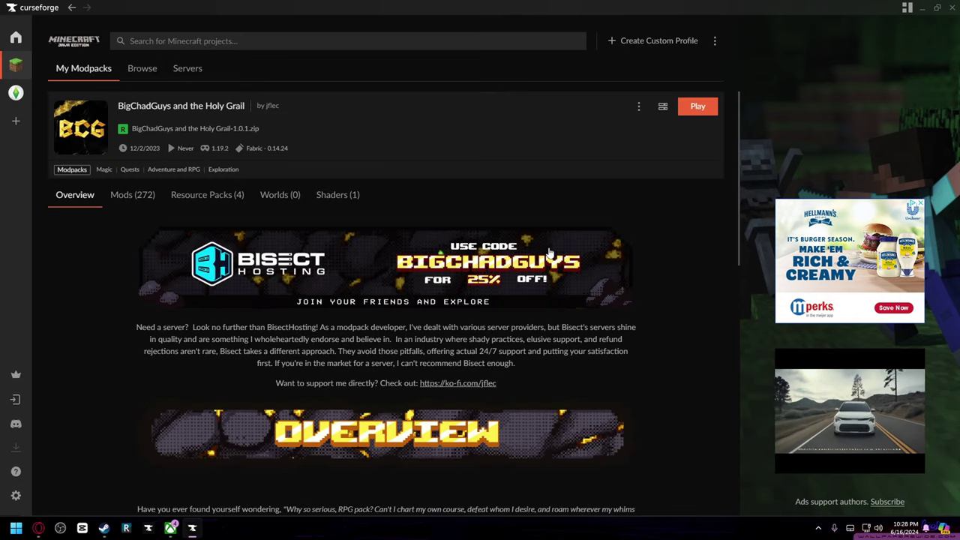
# Open the additional content catalogue for the BigChadGuys and the Holy Grail modpack and browse its compatible mods
pyautogui.click(638, 109)
pyautogui.click(573, 153)
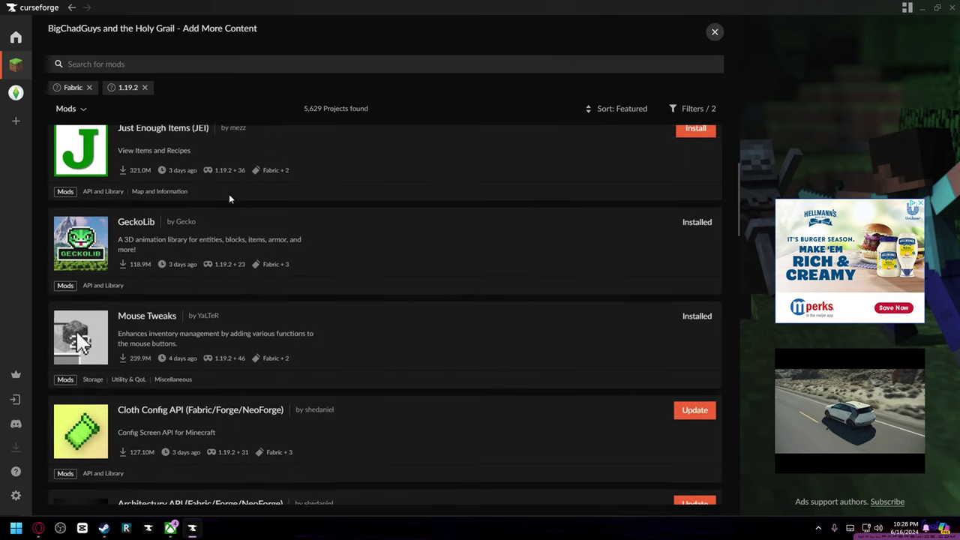
pyautogui.scroll(-6, 228, 192)
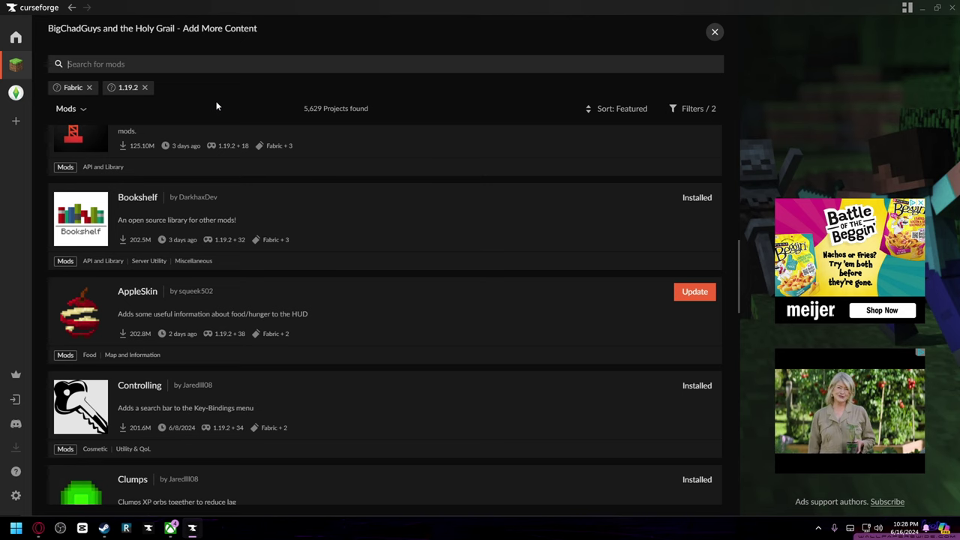
pyautogui.scroll(-3, 235, 272)
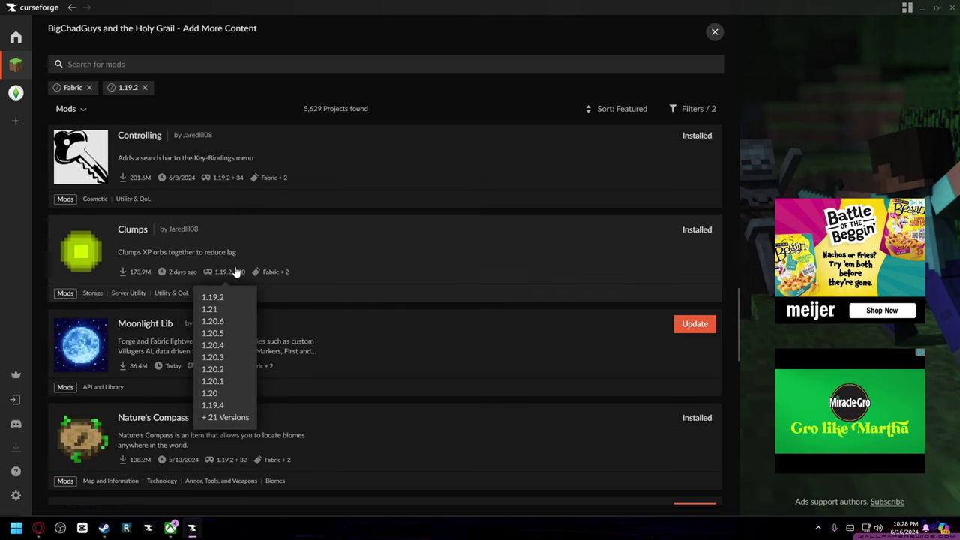
pyautogui.scroll(-8, 342, 276)
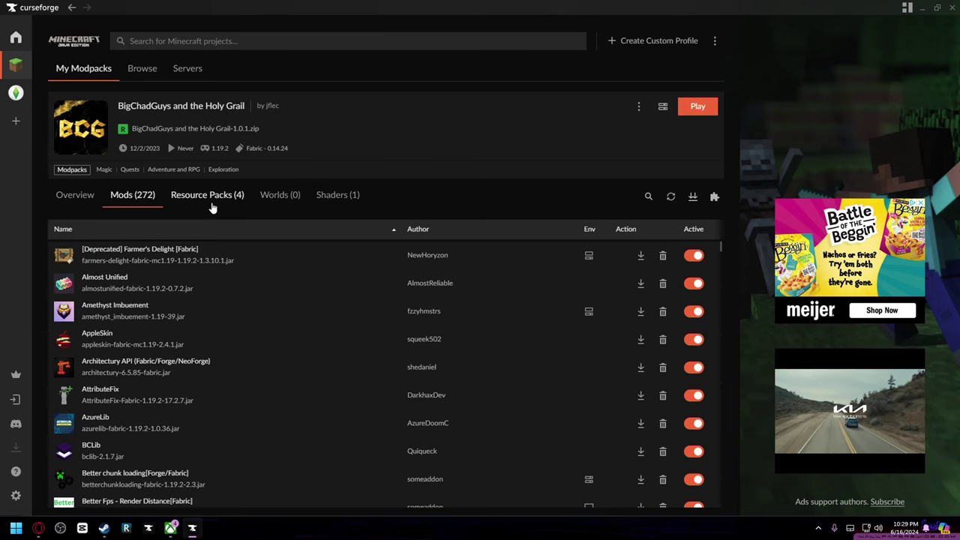
# View the modpack's installed resource packs and browse the additional resource packs offered for it
pyautogui.click(213, 201)
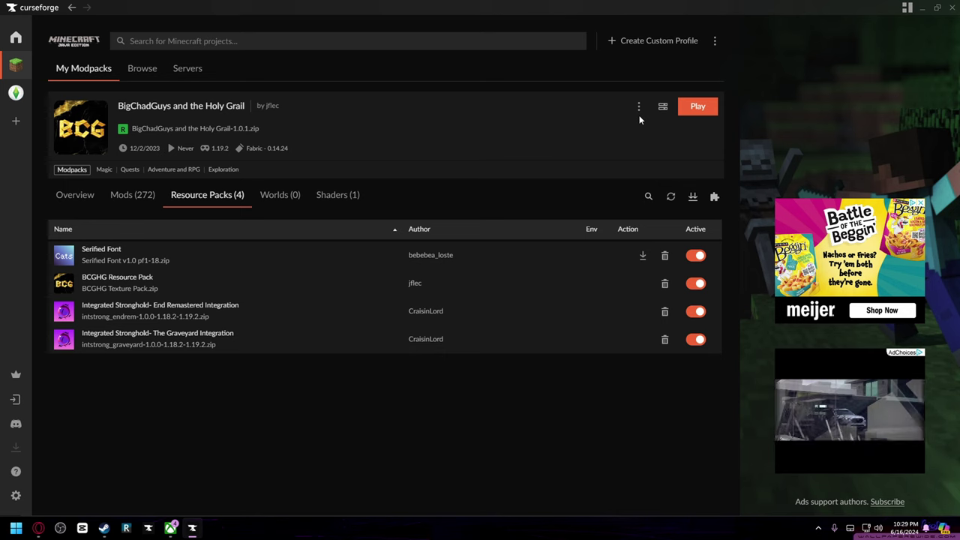
pyautogui.click(639, 109)
pyautogui.click(594, 153)
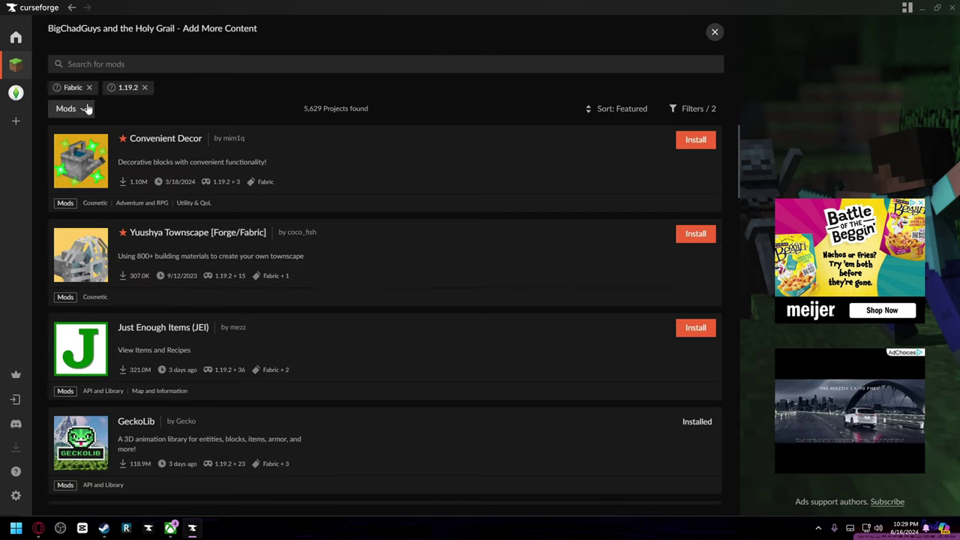
pyautogui.click(71, 108)
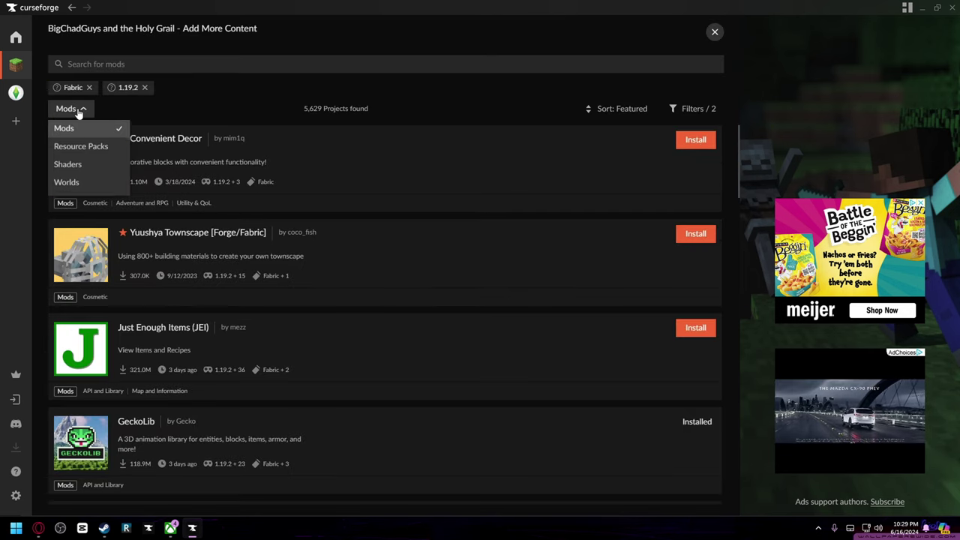
pyautogui.click(84, 150)
pyautogui.scroll(-5, 183, 159)
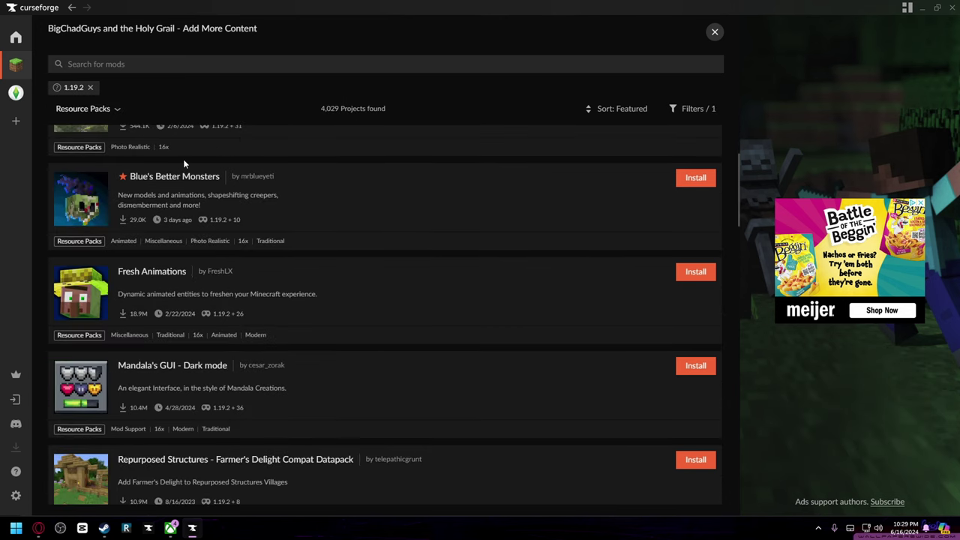
pyautogui.scroll(-1, 210, 199)
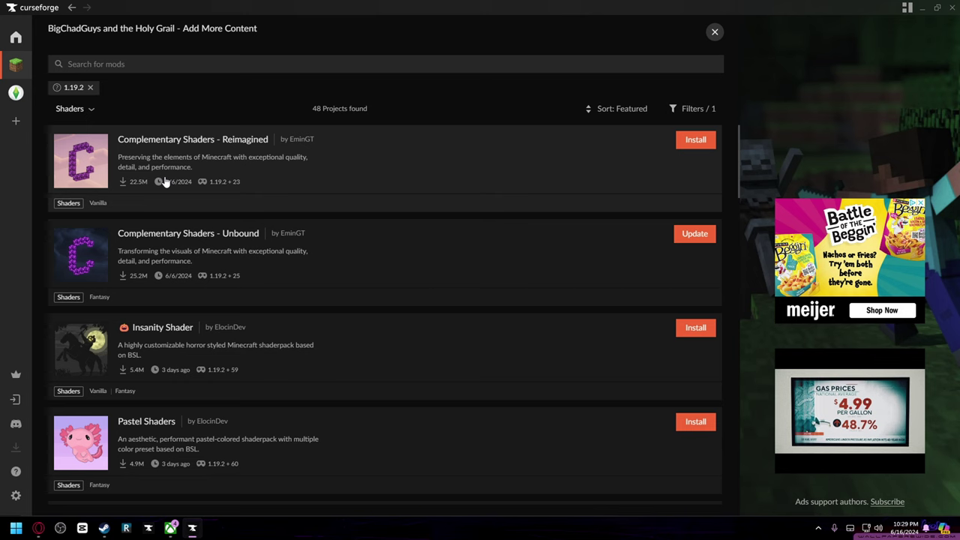
# Look through the available shaders with and without the 1.19.2 filter, and return to browsing the Fabric 1.19.2 mods
pyautogui.scroll(-1, 247, 219)
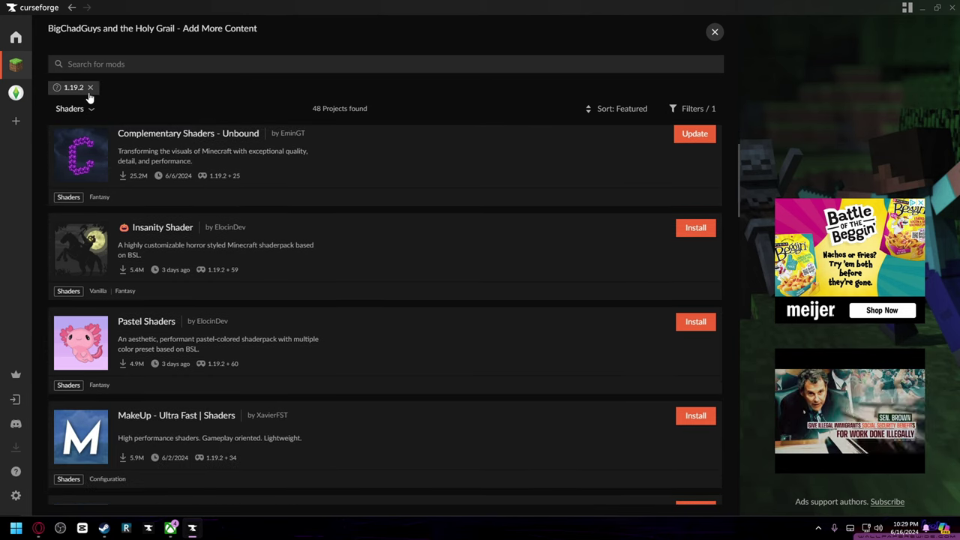
pyautogui.scroll(-4, 180, 225)
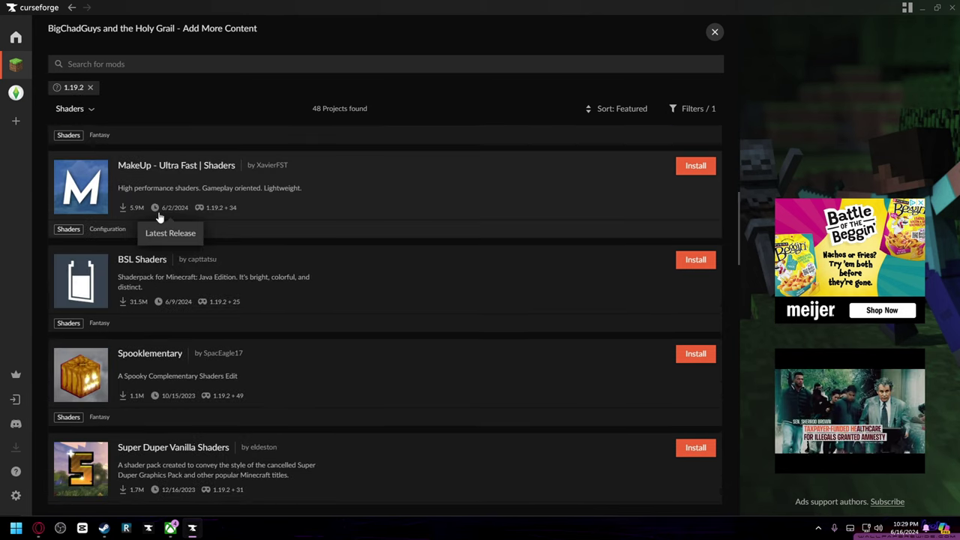
pyautogui.scroll(-3, 166, 223)
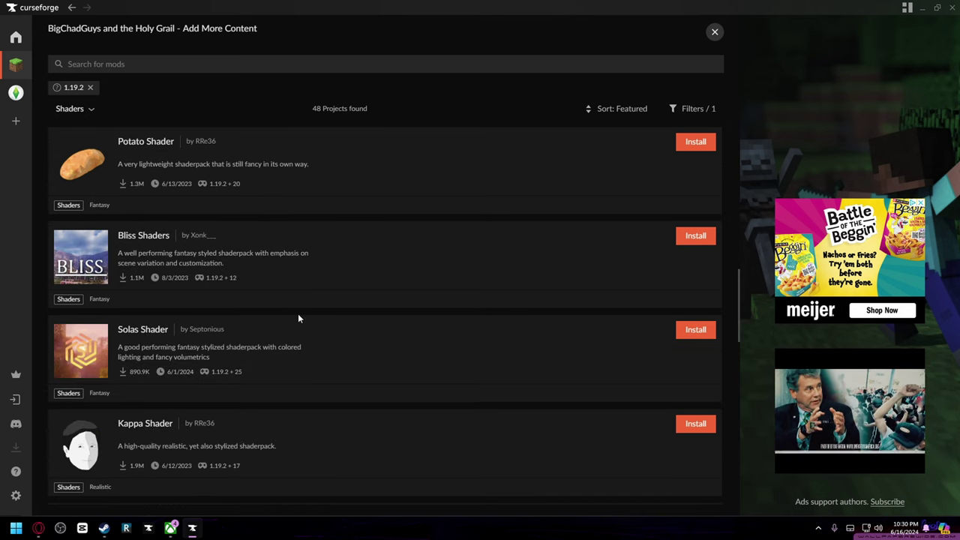
pyautogui.scroll(8, 180, 195)
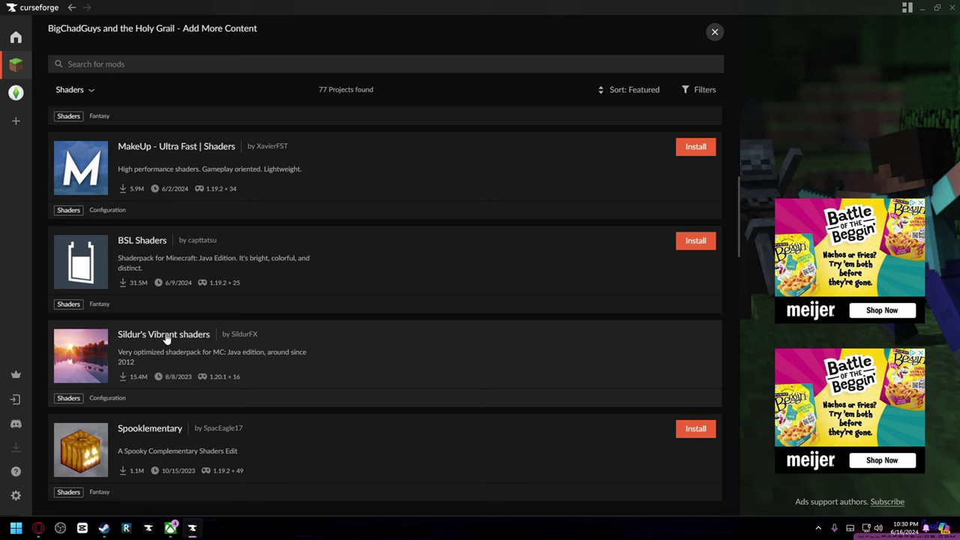
pyautogui.scroll(-4, 186, 338)
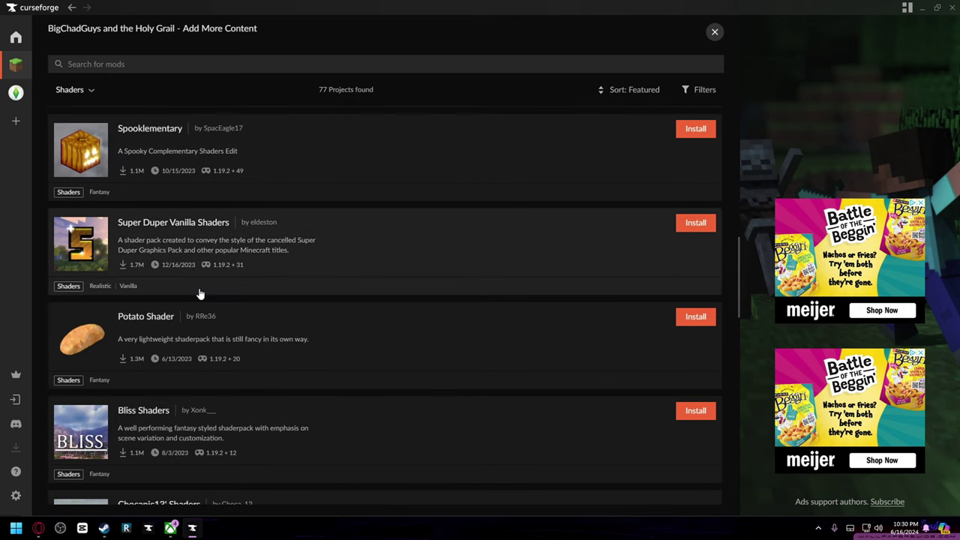
pyautogui.scroll(-2, 201, 293)
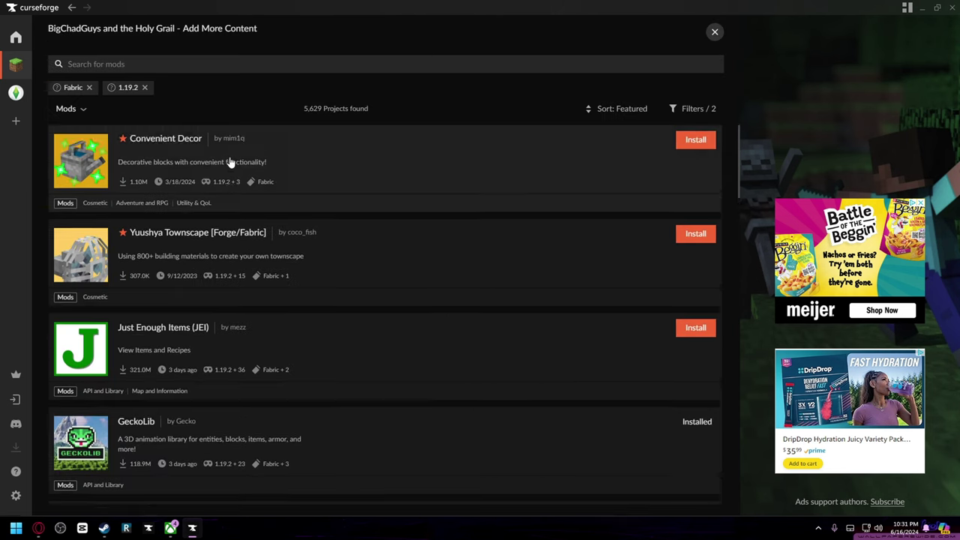
pyautogui.scroll(-6, 225, 158)
pyautogui.scroll(-5, 284, 206)
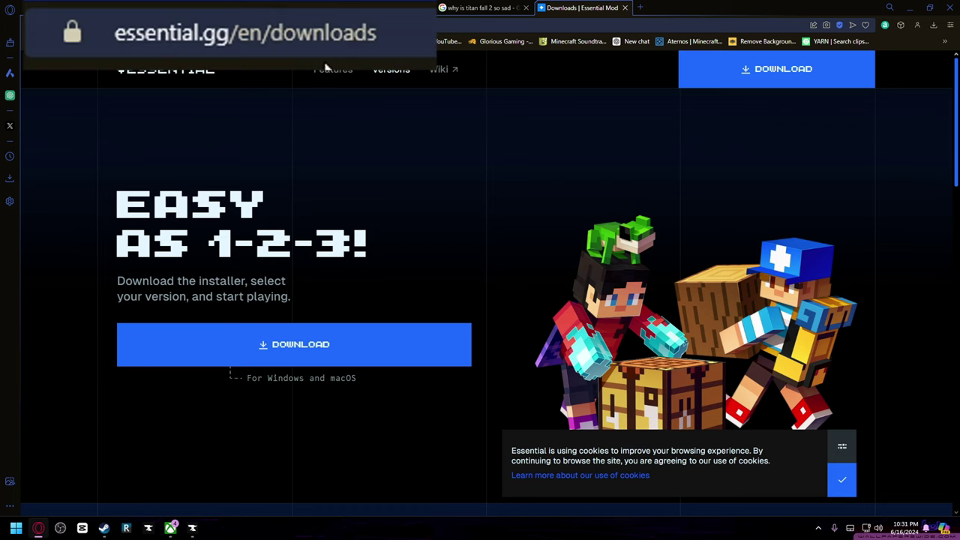
# Download the 1.19.2 Fabric version of Essential from essential.gg/en/downloads and show the file in its download folder
pyautogui.scroll(-5, 314, 167)
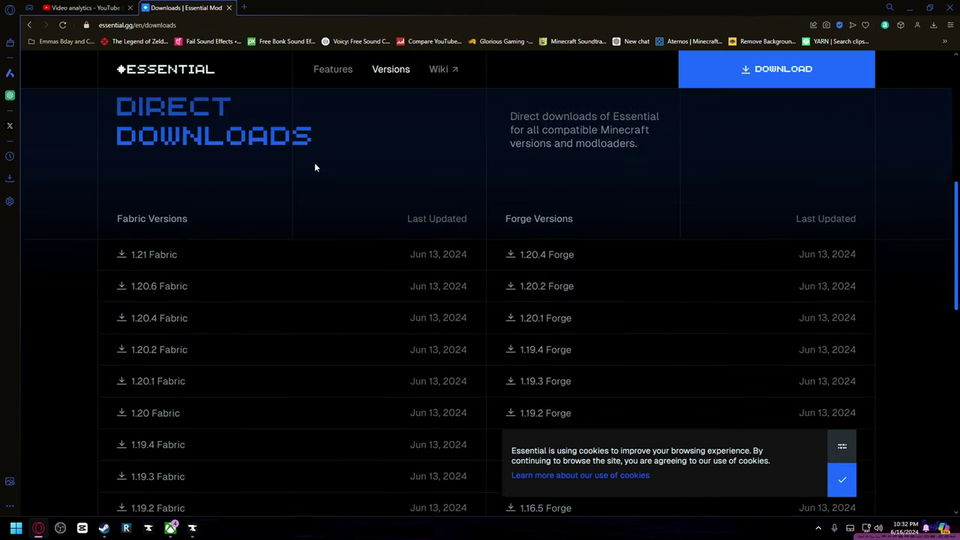
pyautogui.scroll(-1, 314, 168)
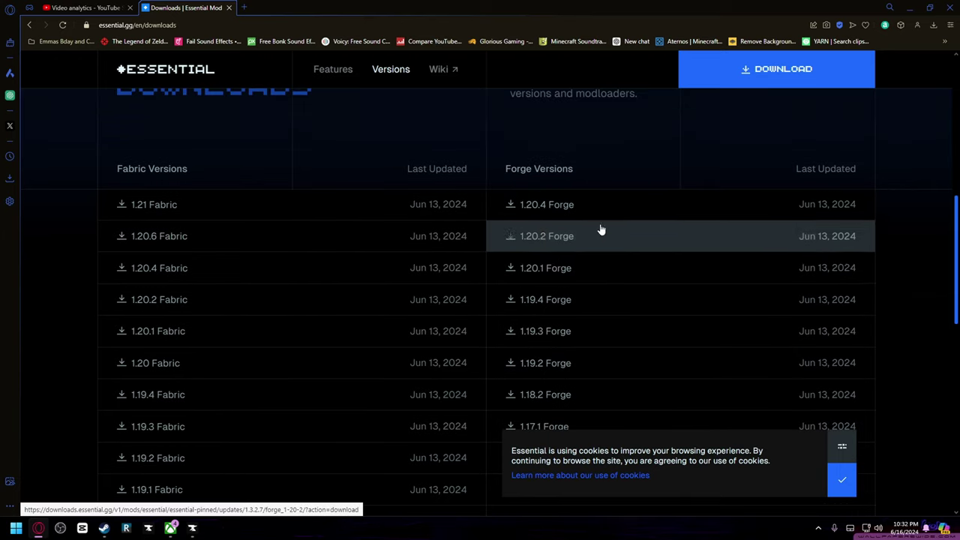
pyautogui.scroll(-3, 360, 259)
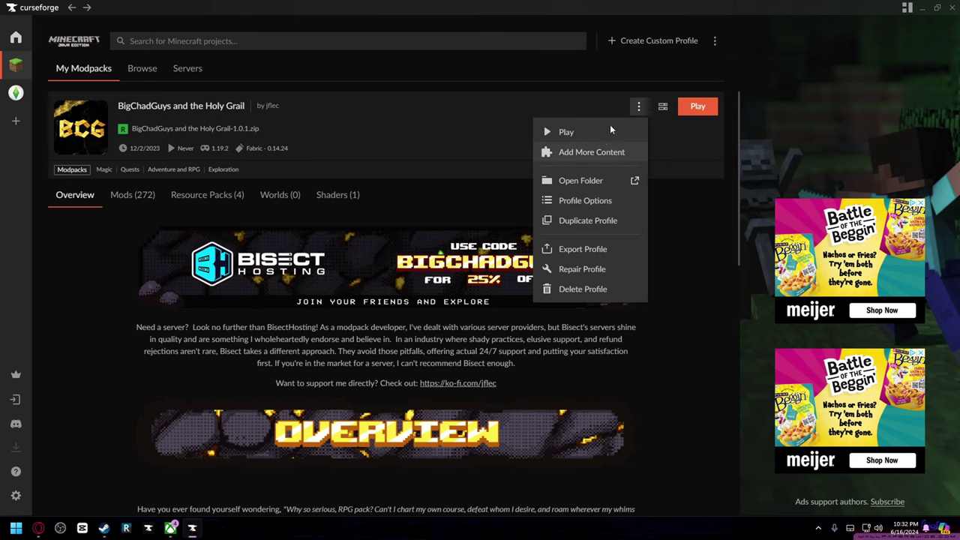
pyautogui.click(625, 106)
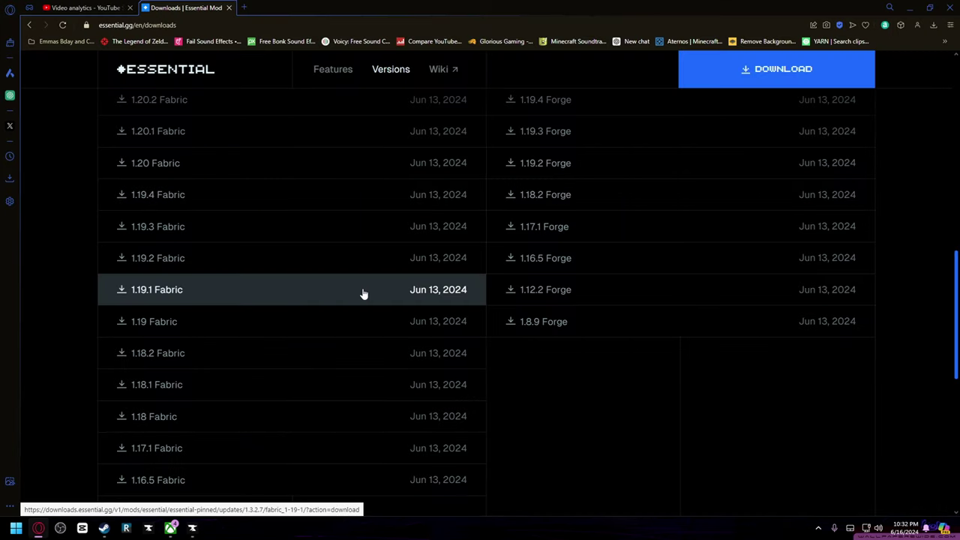
pyautogui.click(418, 258)
pyautogui.click(402, 275)
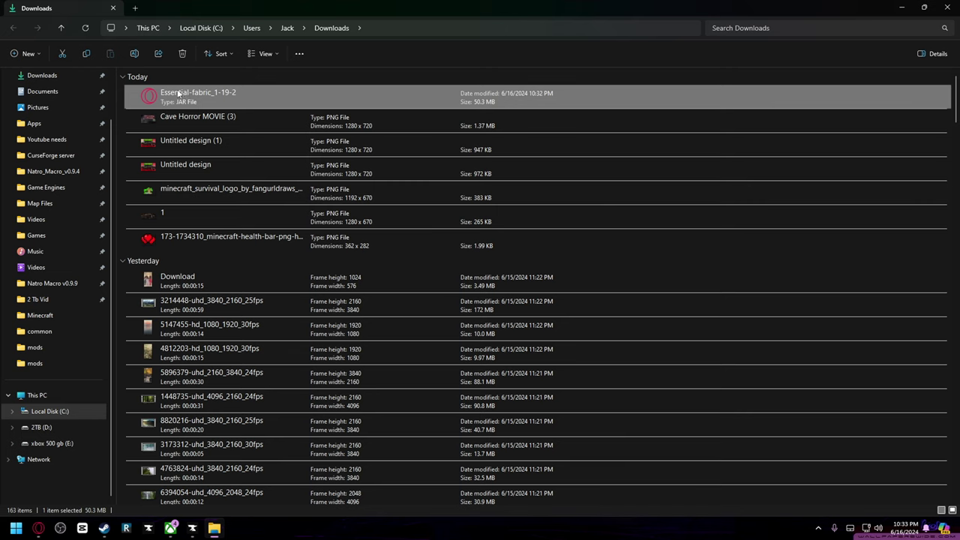
# Switch back to CurseForge and open the mods folder inside the BigChadGuys and the Holy Grail modpack's folder
pyautogui.hotkey('alt', 'Tab')
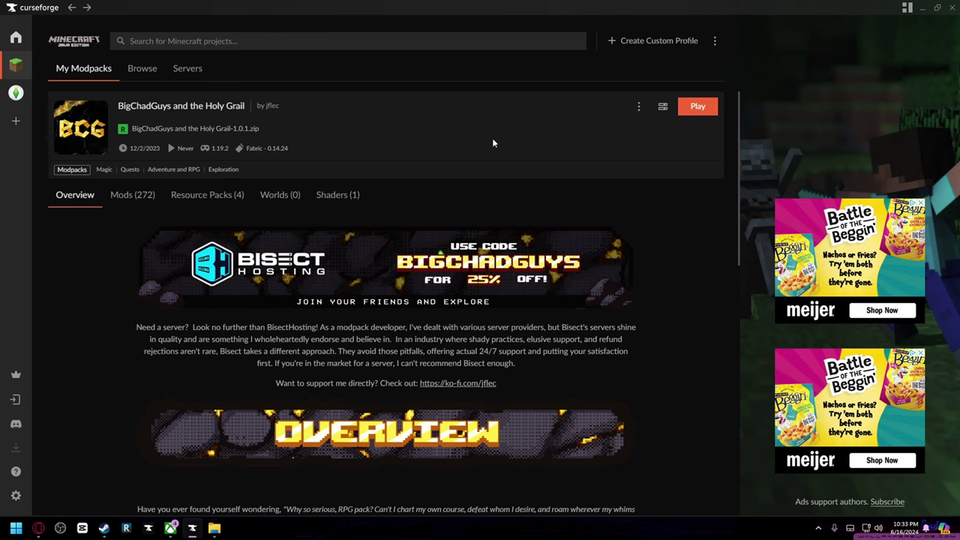
pyautogui.click(638, 106)
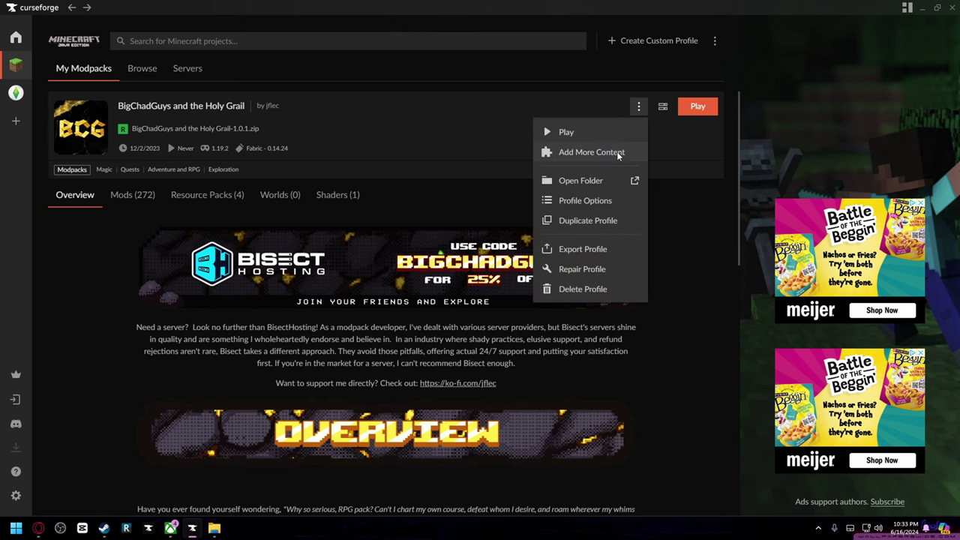
pyautogui.click(600, 182)
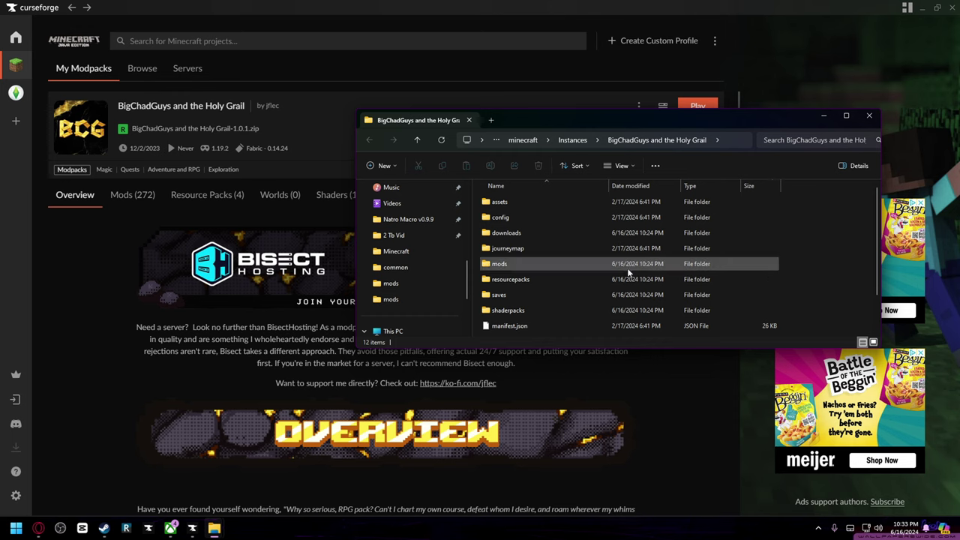
pyautogui.doubleClick(521, 264)
pyautogui.scroll(-20, 566, 289)
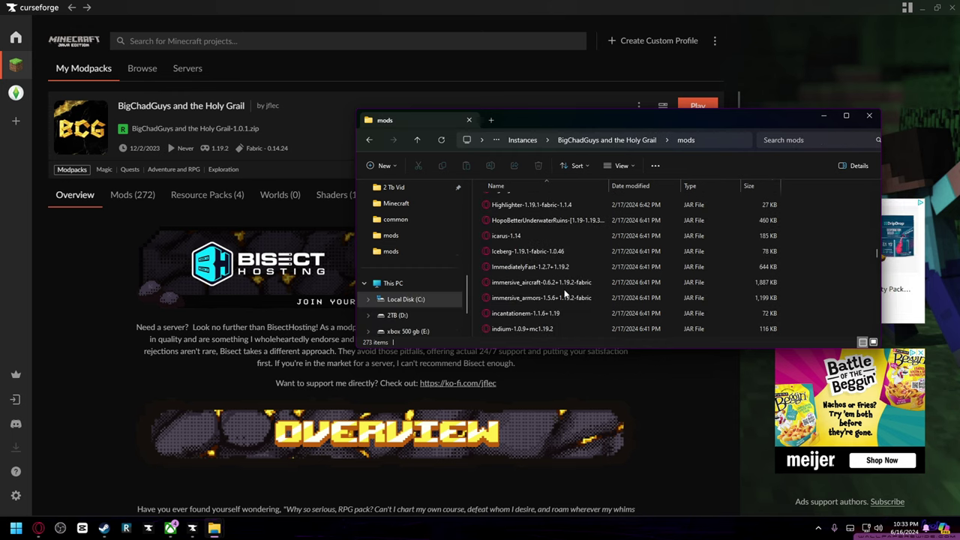
pyautogui.scroll(-3, 559, 285)
# Move the Essential-fabric_1-19-2 file from the Downloads folder into the modpack's mods folder
pyautogui.hotkey('alt', 'Tab')
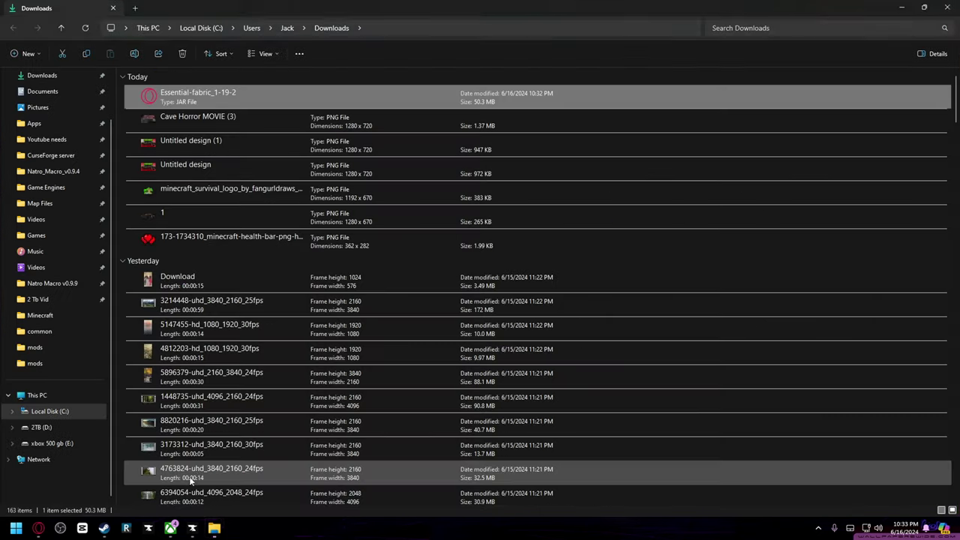
pyautogui.moveTo(607, 7); pyautogui.dragTo(484, 298)
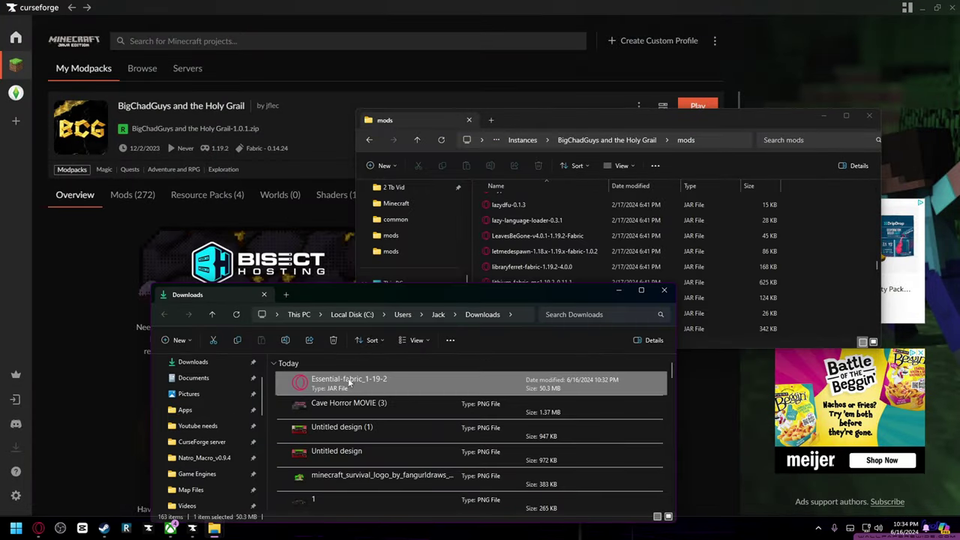
pyautogui.moveTo(350, 378); pyautogui.dragTo(575, 241)
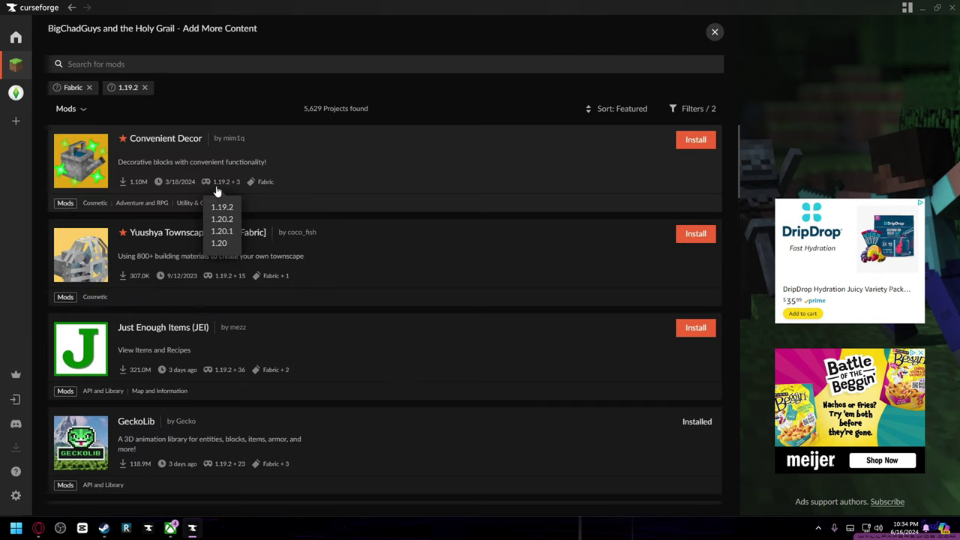
# Look over the additional Fabric 1.19.2 mods once more and return to the modpack's overview
pyautogui.scroll(-1, 220, 191)
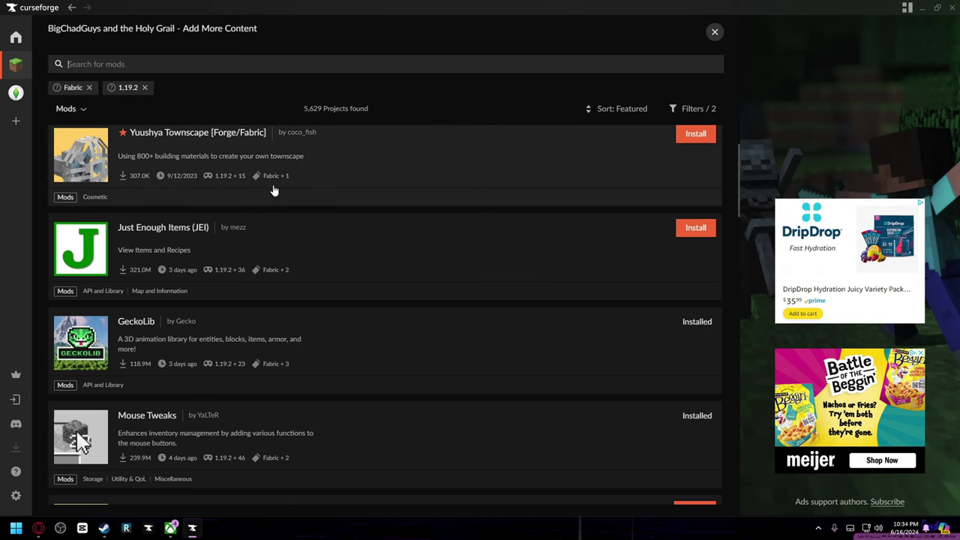
pyautogui.press('Escape')
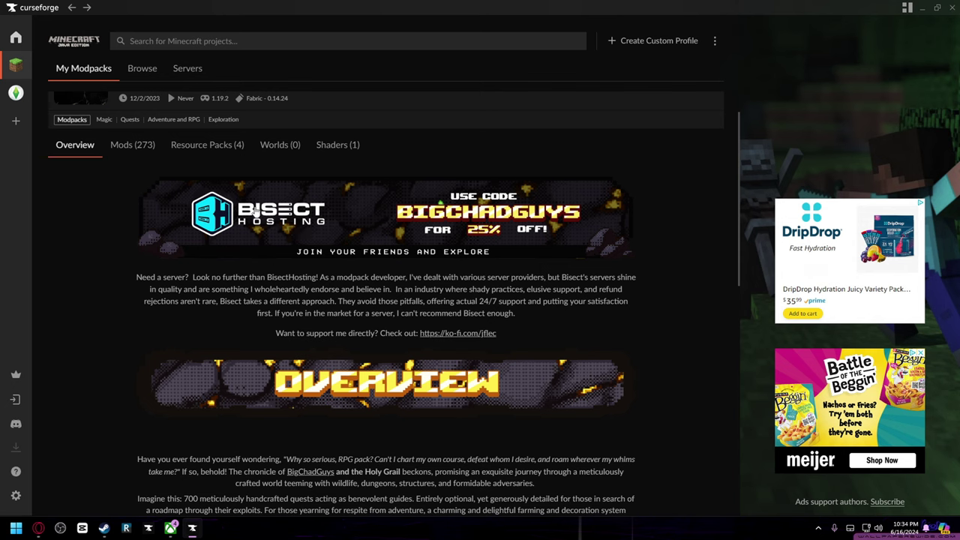
# Create a custom Forge profile named test for Minecraft version 1.19.2
pyautogui.press('Escape')
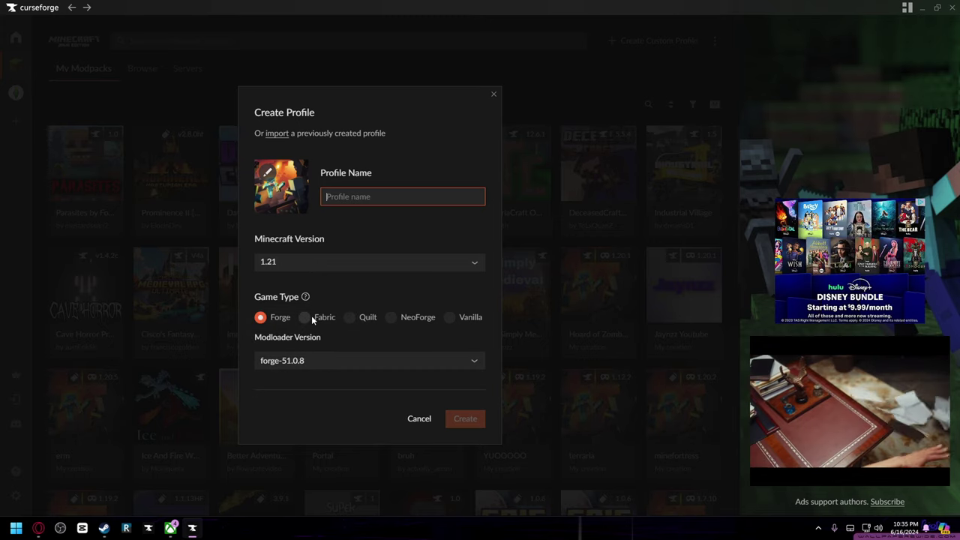
pyautogui.click(304, 361)
pyautogui.click(304, 361)
pyautogui.click(319, 262)
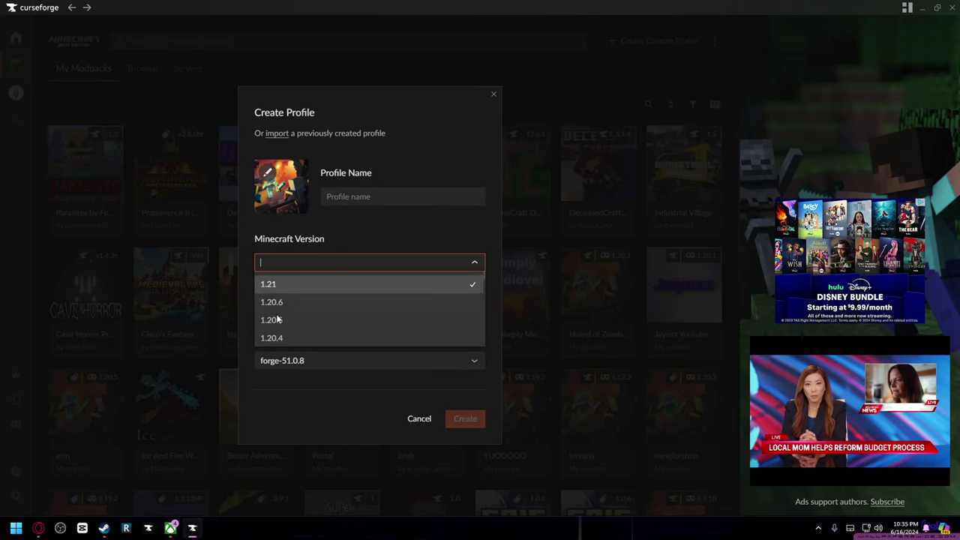
pyautogui.scroll(-3, 308, 310)
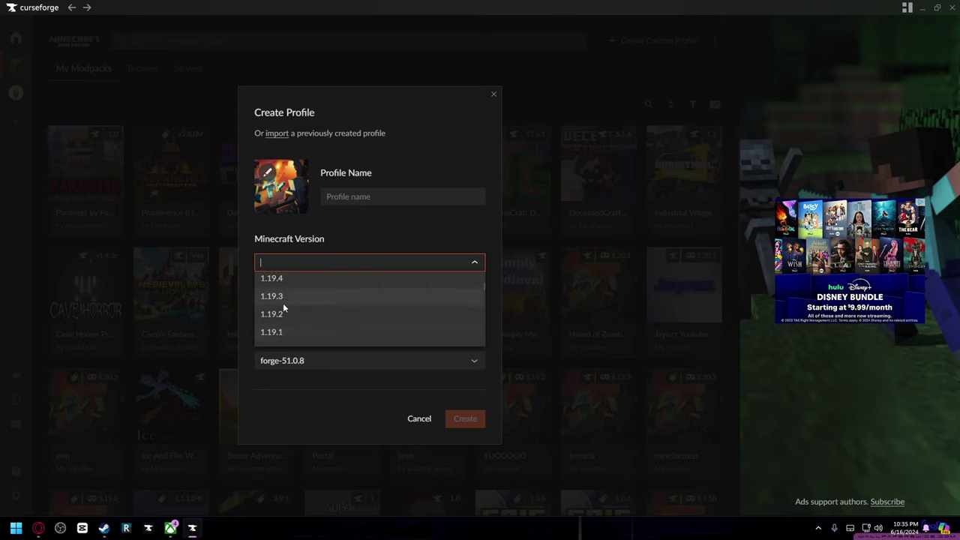
pyautogui.scroll(-3, 289, 314)
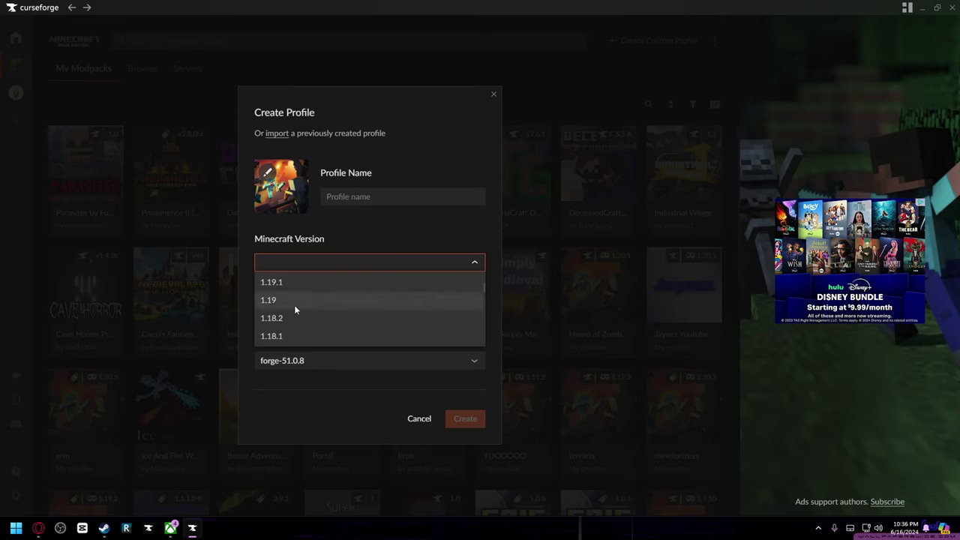
pyautogui.scroll(1, 292, 307)
pyautogui.click(287, 316)
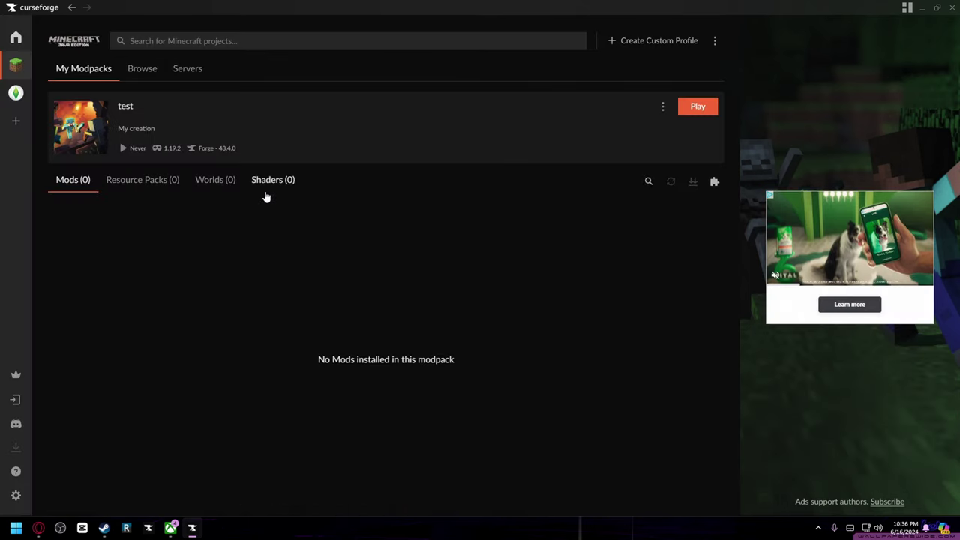
# Open the additional content for the test profile and browse its content types, including the 1.19.2 shaders
pyautogui.click(663, 108)
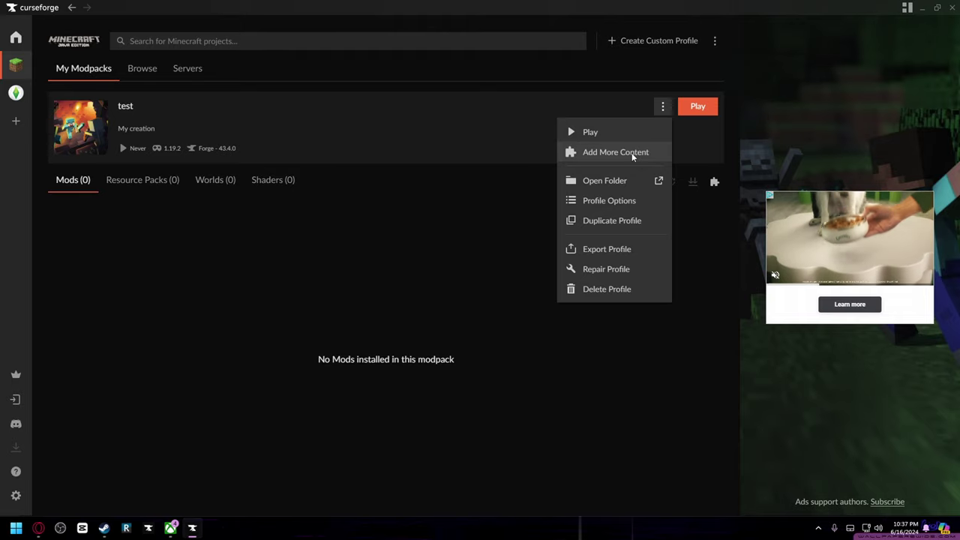
pyautogui.click(660, 153)
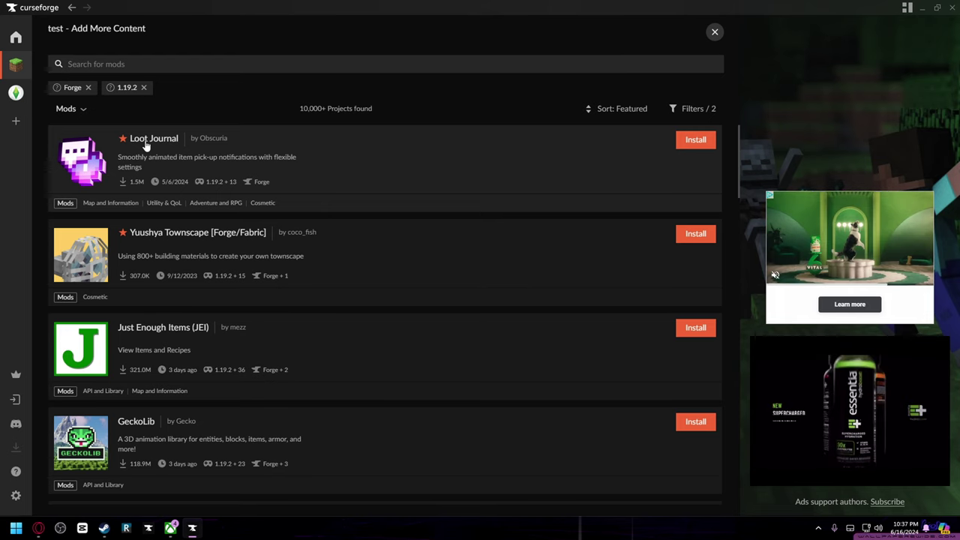
pyautogui.click(71, 108)
pyautogui.click(92, 165)
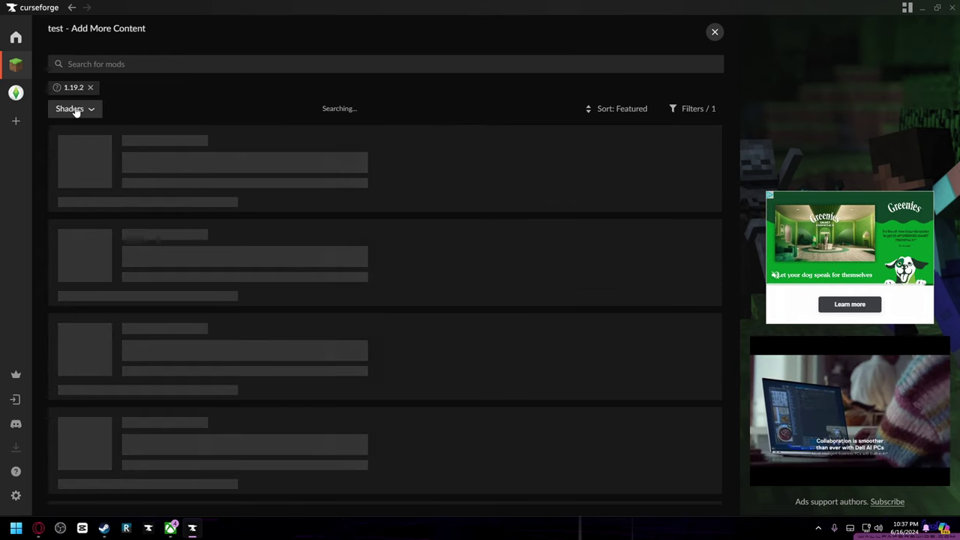
pyautogui.click(75, 108)
pyautogui.click(120, 161)
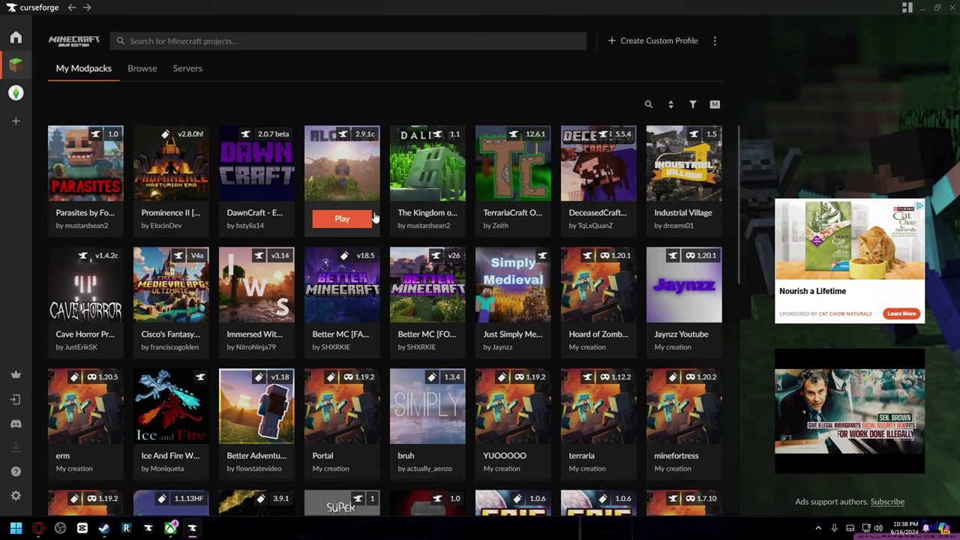